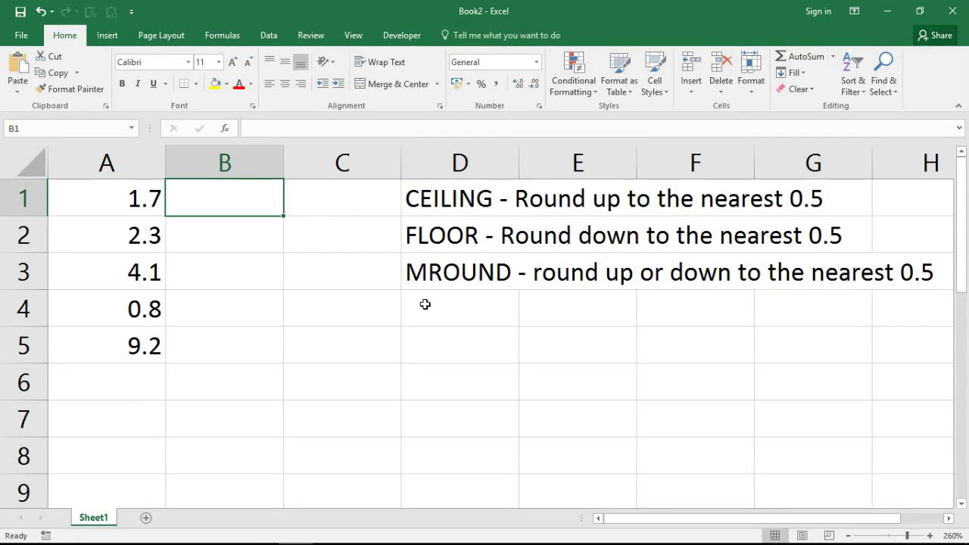
Select the three rounding notes in D1:D3 for review, then clear the selection
{"action": "left_click", "coordinate": [434, 212]}
{"action": "left_click_drag", "start_coordinate": [433, 212], "coordinate": [434, 261]}
{"action": "left_click", "coordinate": [387, 305]}
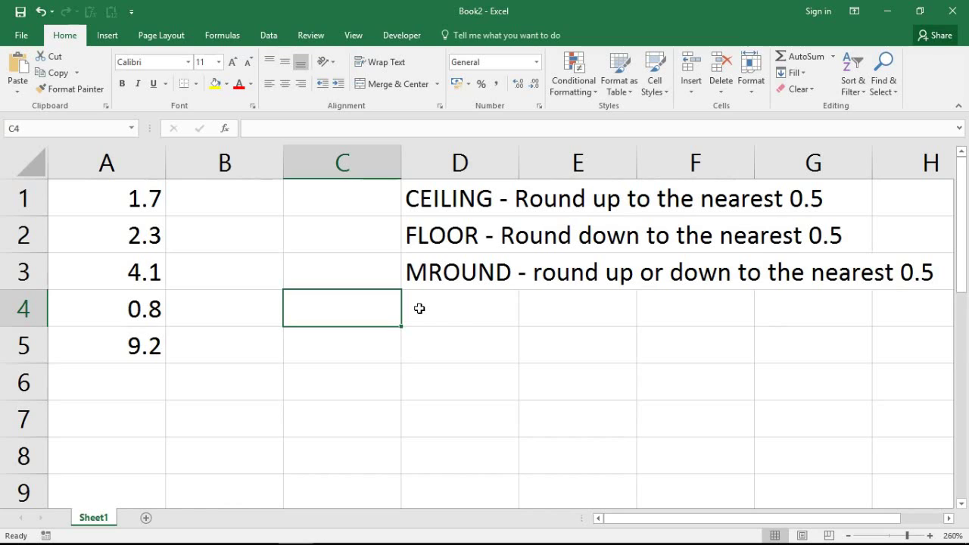
Enter =CEILING(A1,0.5) in B1 so 1.7 rounds up to 2
{"action": "left_click", "coordinate": [208, 207]}
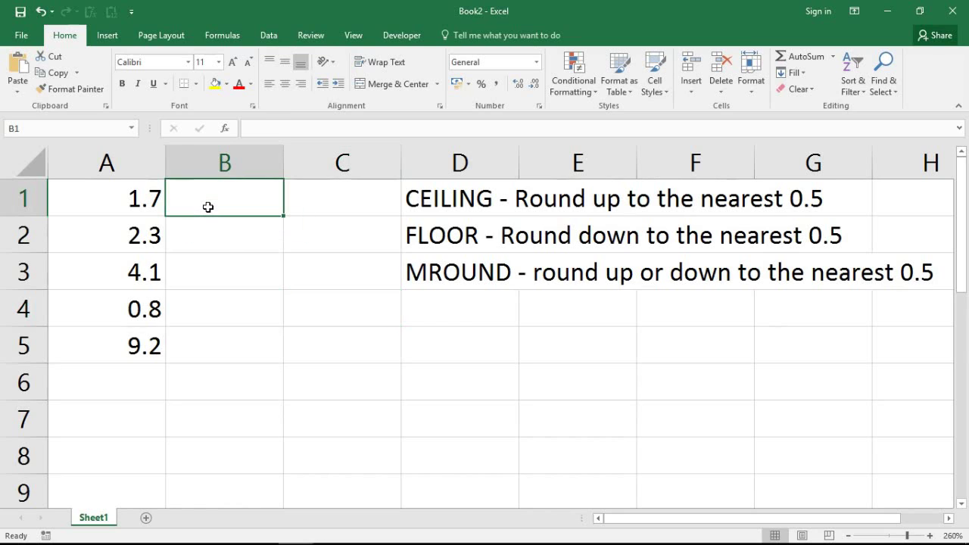
{"action": "type", "text": "="}
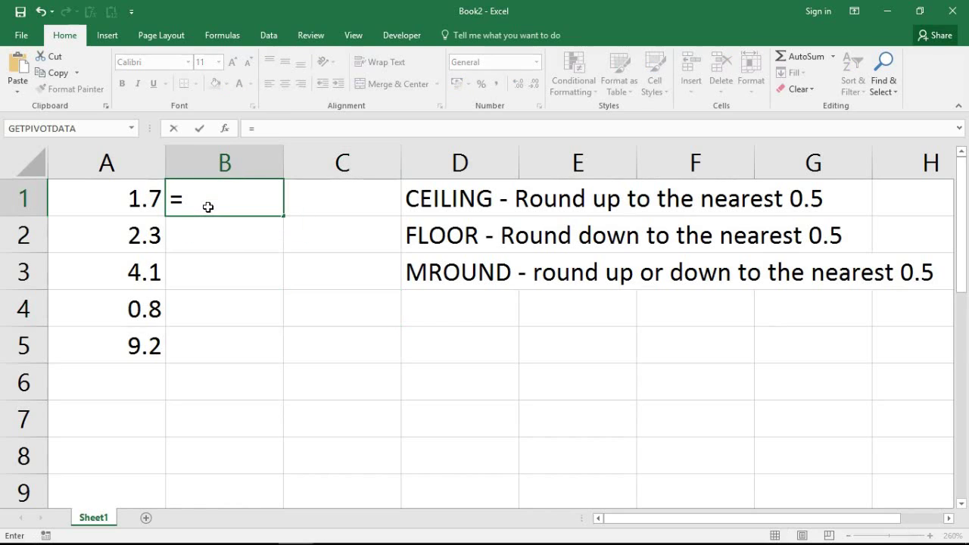
{"action": "type", "text": "cei"}
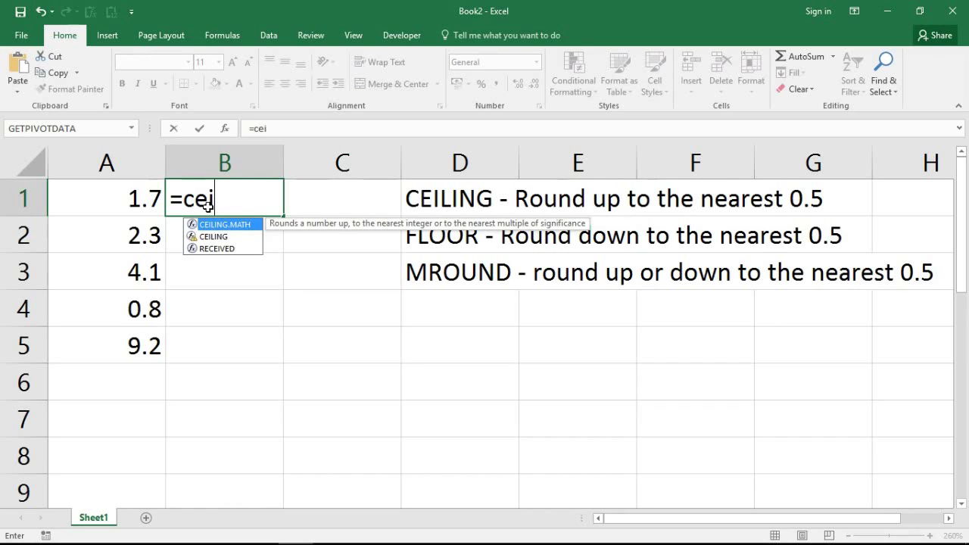
{"action": "type", "text": "l"}
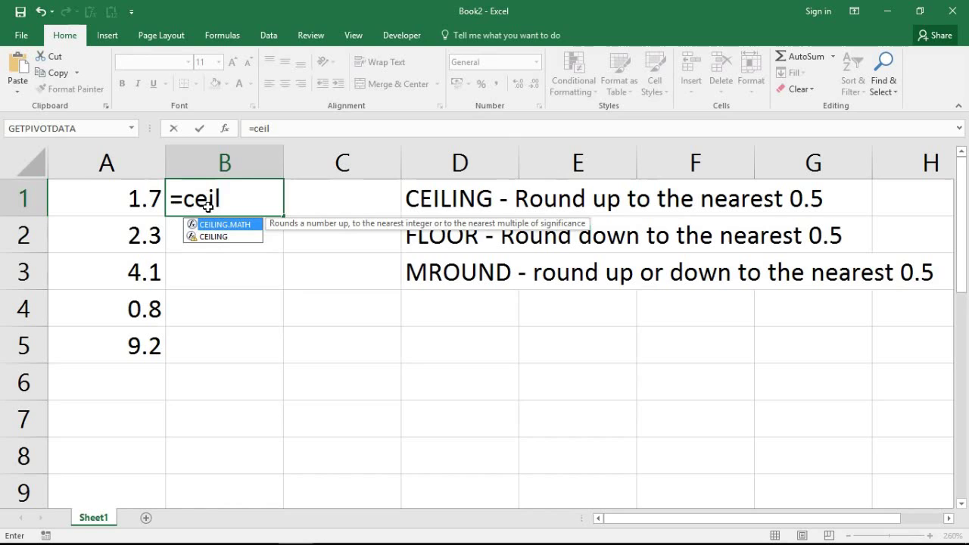
{"action": "left_click", "coordinate": [224, 238]}
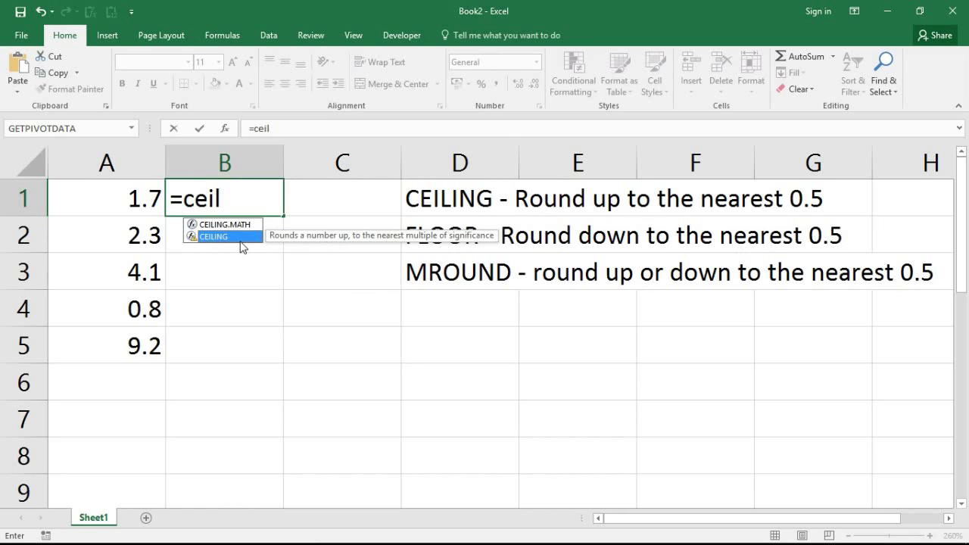
{"action": "double_click", "coordinate": [240, 240]}
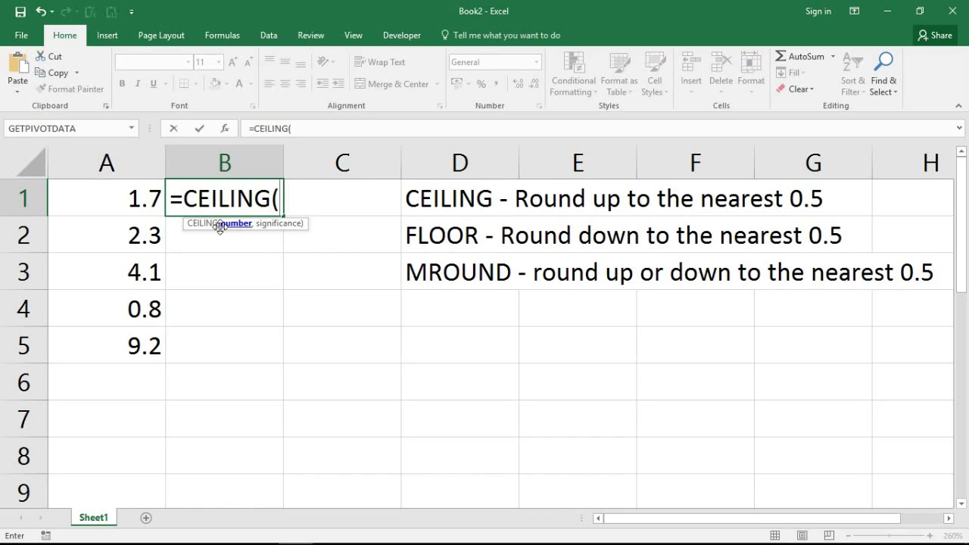
{"action": "left_click", "coordinate": [115, 197]}
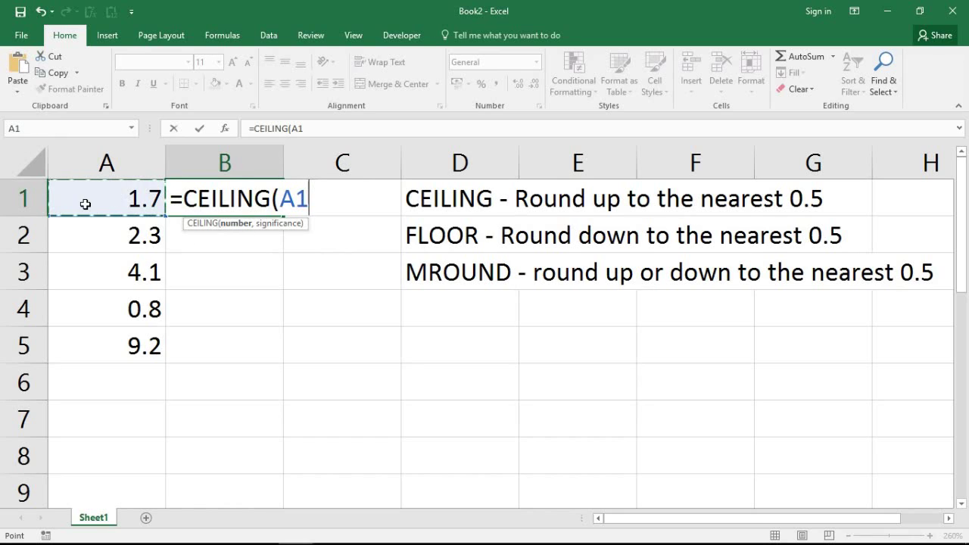
{"action": "type", "text": ","}
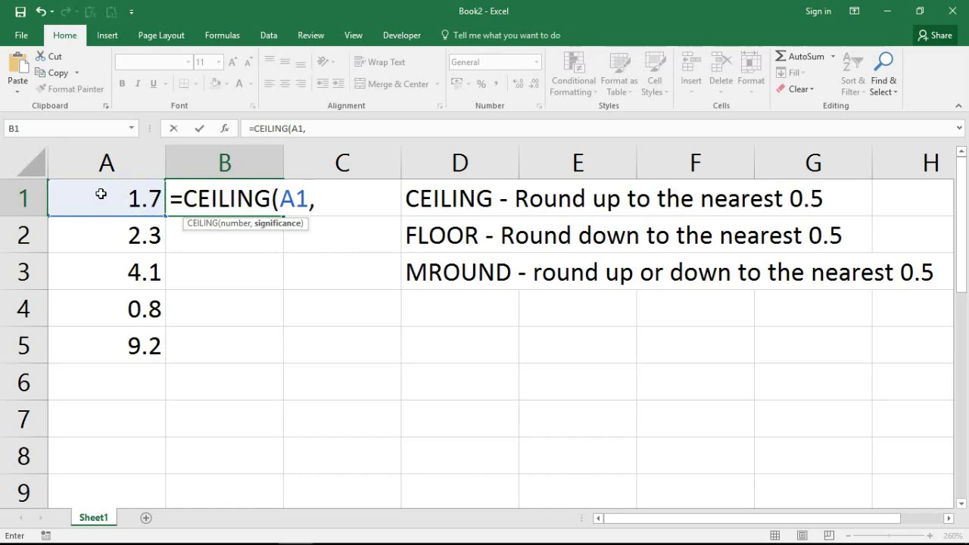
{"action": "type", "text": "0.5"}
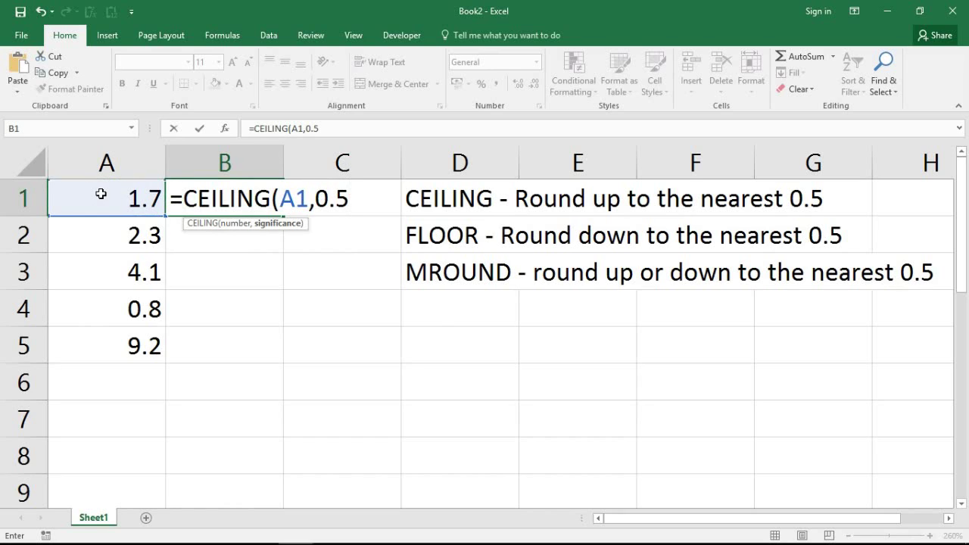
{"action": "type", "text": ")"}
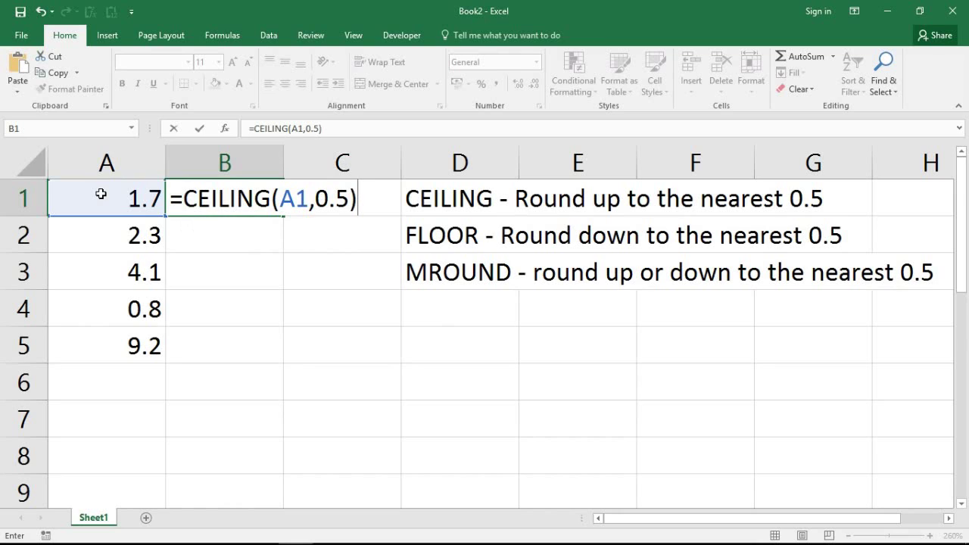
{"action": "key", "text": "ctrl+Return"}
{"action": "key", "text": "Down"}
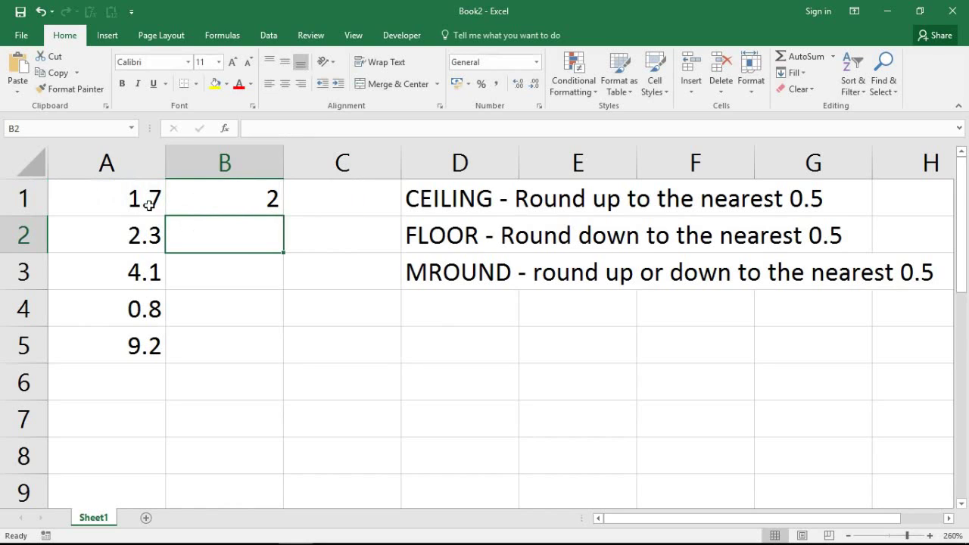
Fill B1's CEILING formula down to B5, then compare 2.3 and 4.1 with their results
{"action": "left_click", "coordinate": [239, 206]}
{"action": "left_click_drag", "start_coordinate": [281, 218], "coordinate": [273, 360]}
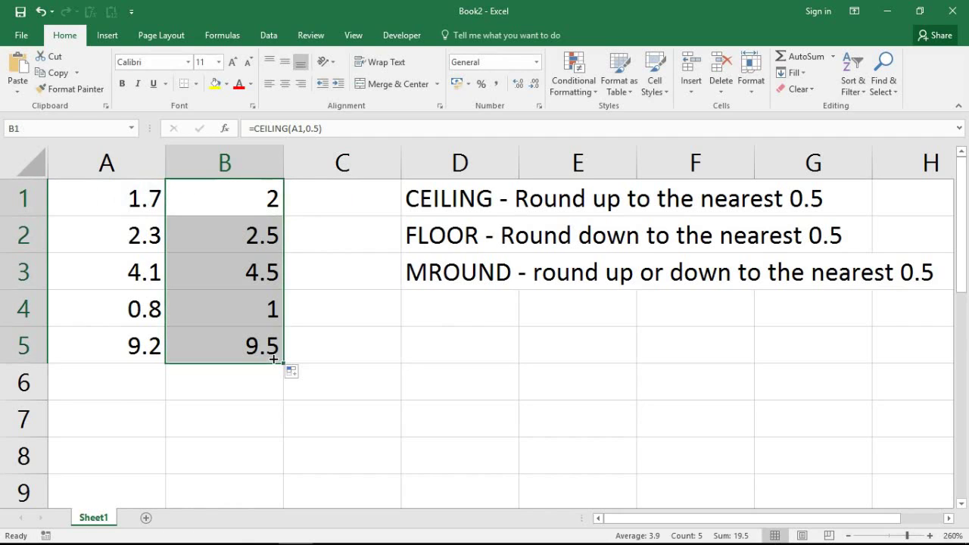
{"action": "left_click_drag", "start_coordinate": [142, 237], "coordinate": [184, 231]}
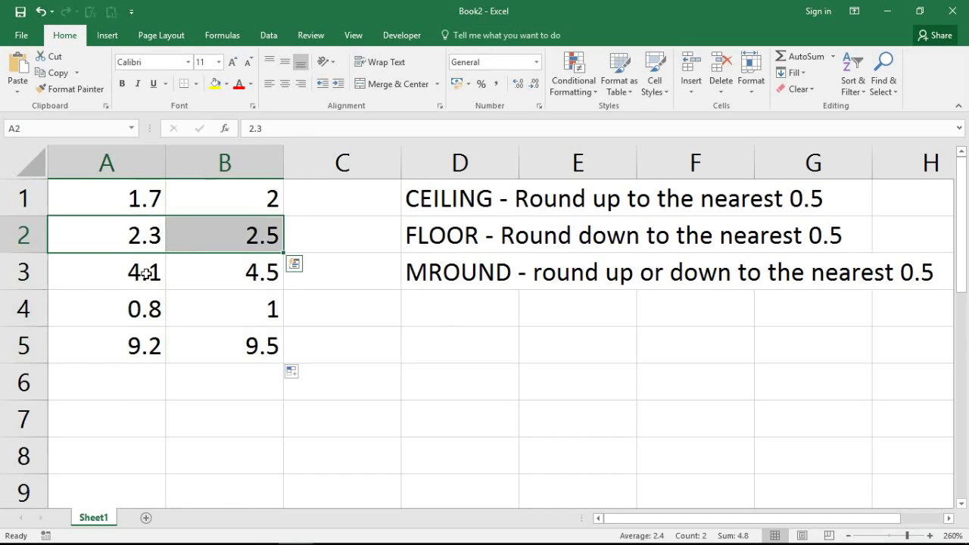
{"action": "left_click_drag", "start_coordinate": [147, 271], "coordinate": [205, 273]}
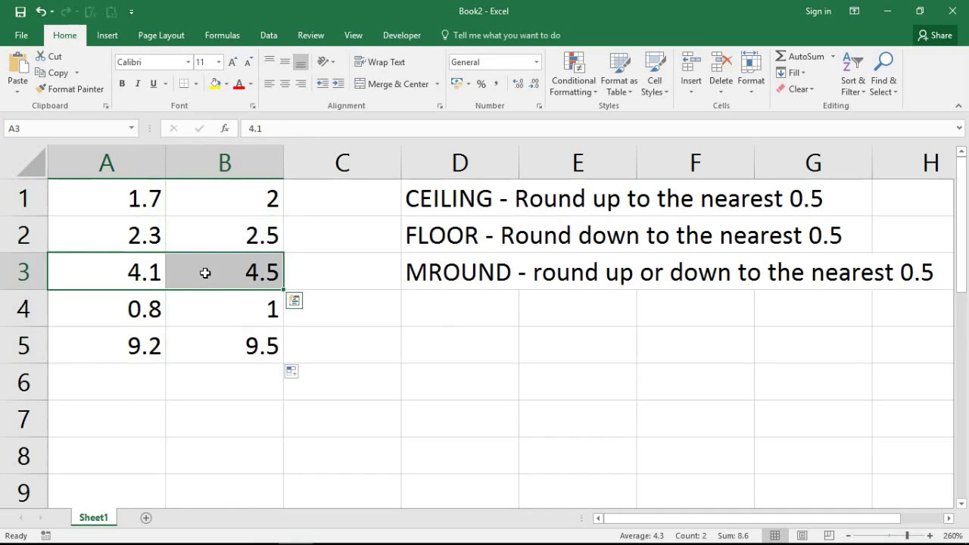
Replace CEILING with FLOOR in B1's formula, giving =FLOOR(A1,0.5)
{"action": "double_click", "coordinate": [225, 200]}
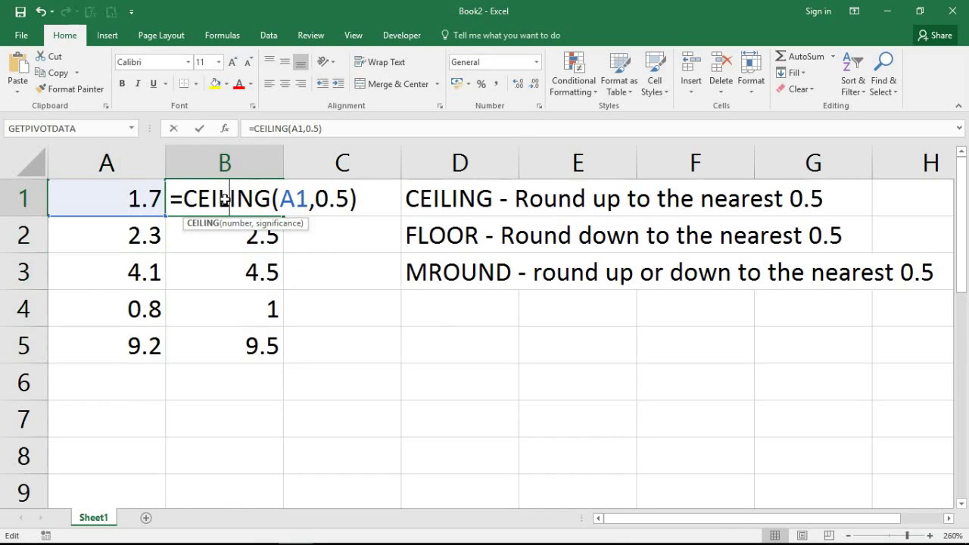
{"action": "left_click_drag", "start_coordinate": [183, 198], "coordinate": [271, 197]}
{"action": "type", "text": "fl"}
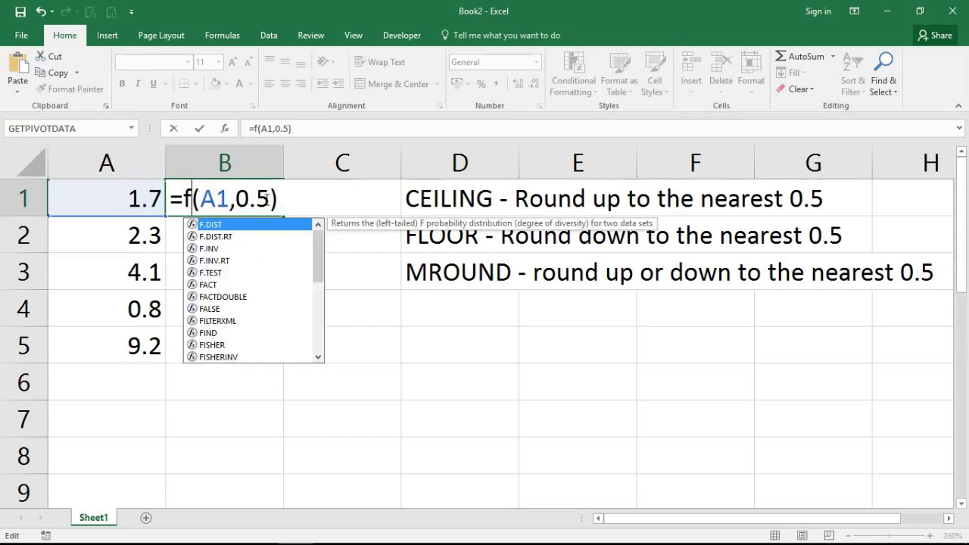
{"action": "type", "text": "oor"}
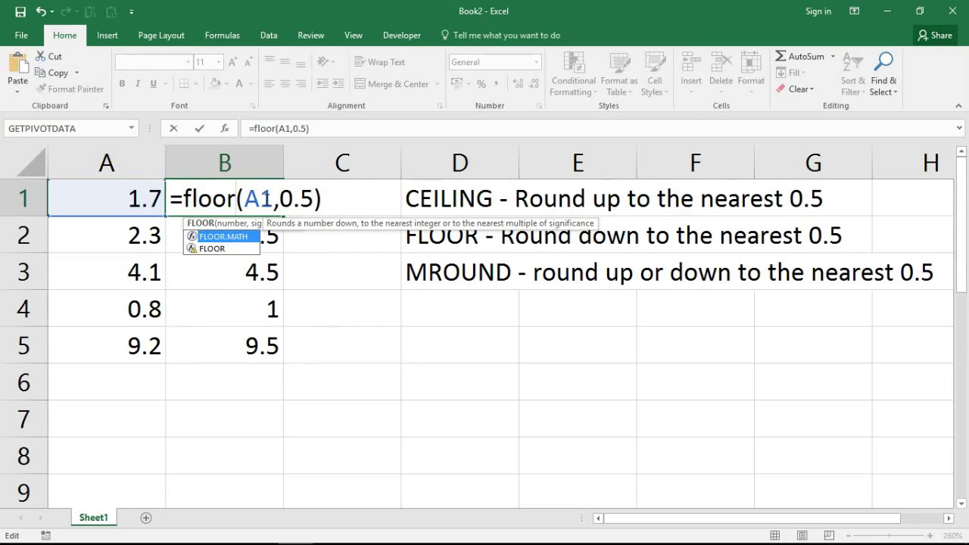
{"action": "left_click", "coordinate": [238, 250]}
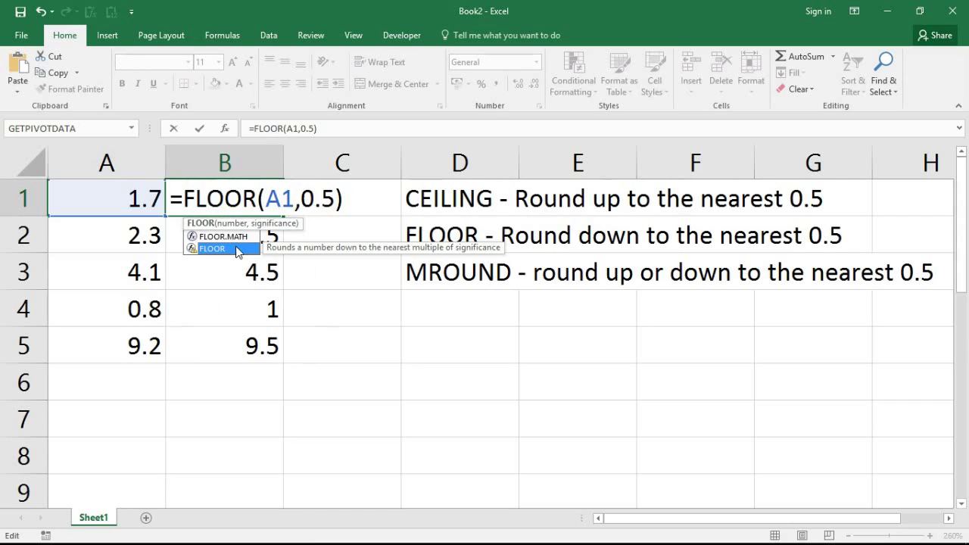
{"action": "left_click", "coordinate": [287, 203]}
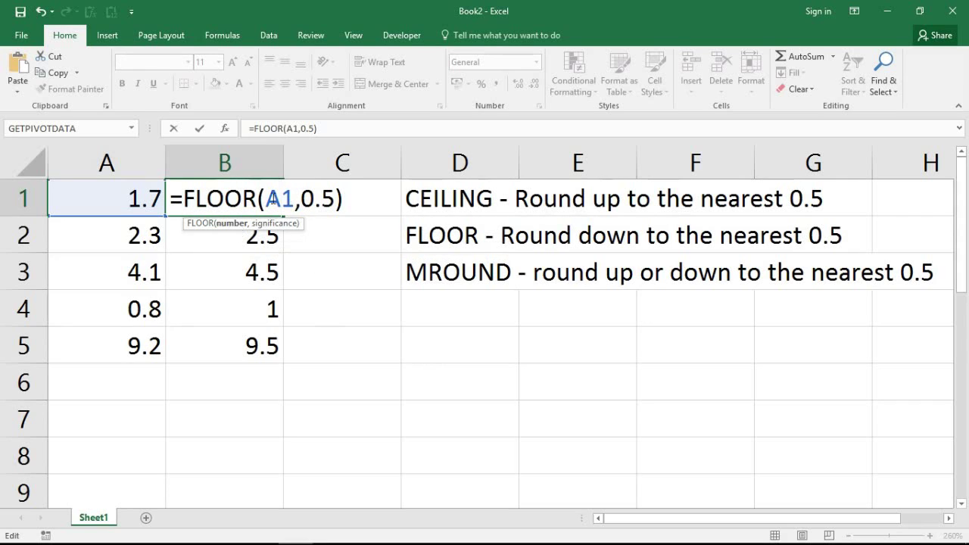
{"action": "double_click", "coordinate": [278, 199]}
{"action": "left_click_drag", "start_coordinate": [302, 198], "coordinate": [336, 199]}
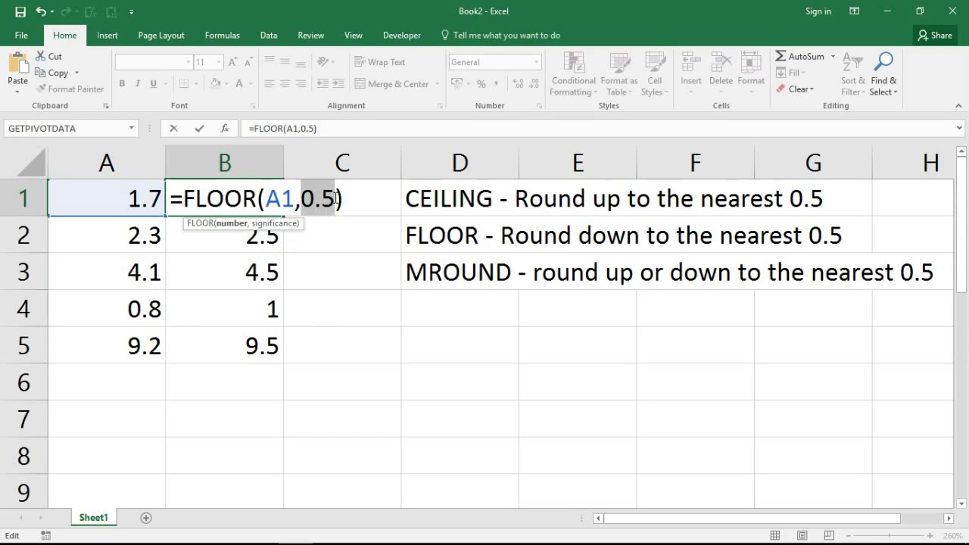
{"action": "key", "text": "Return"}
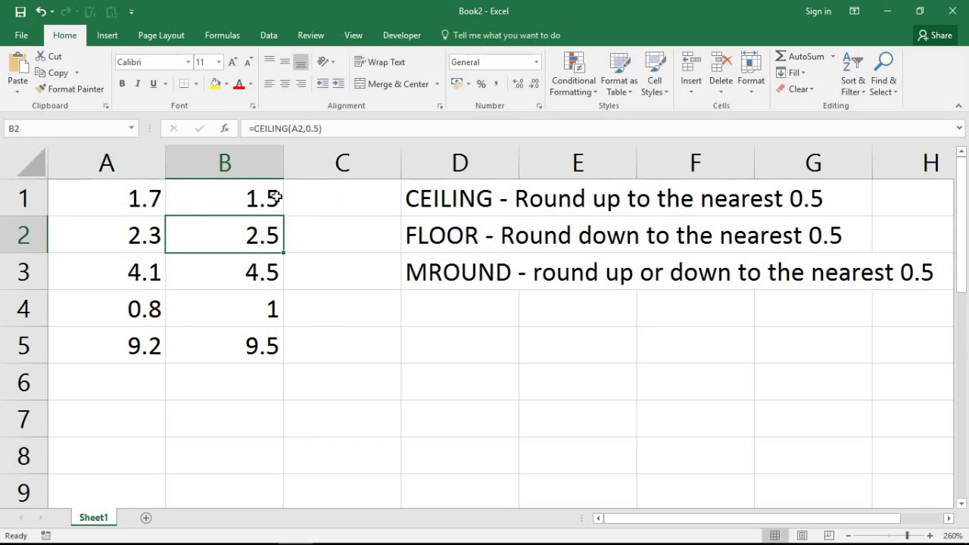
Fill the FLOOR formula down to B5 and compare 4.1 with its rounded-down result
{"action": "left_click", "coordinate": [277, 199]}
{"action": "left_click_drag", "start_coordinate": [284, 217], "coordinate": [283, 362]}
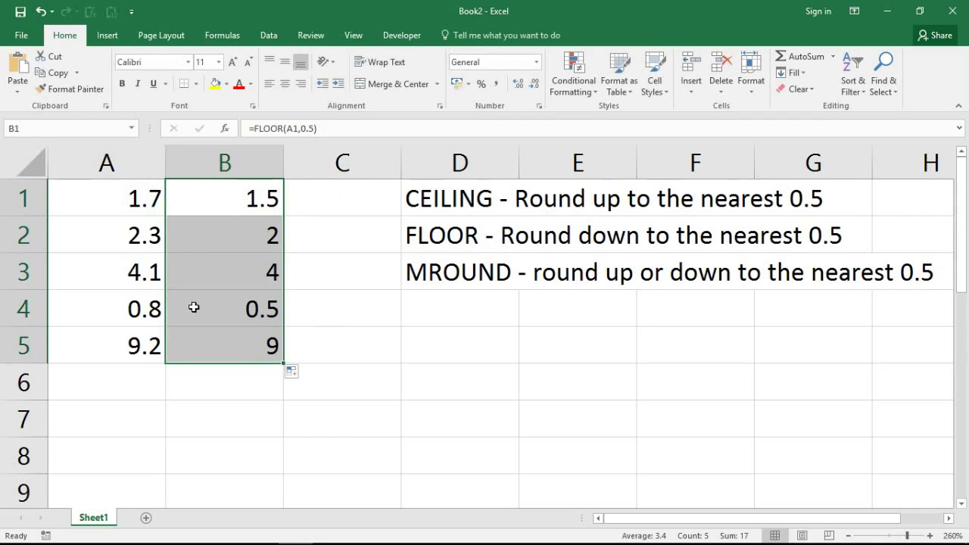
{"action": "left_click_drag", "start_coordinate": [143, 275], "coordinate": [213, 278]}
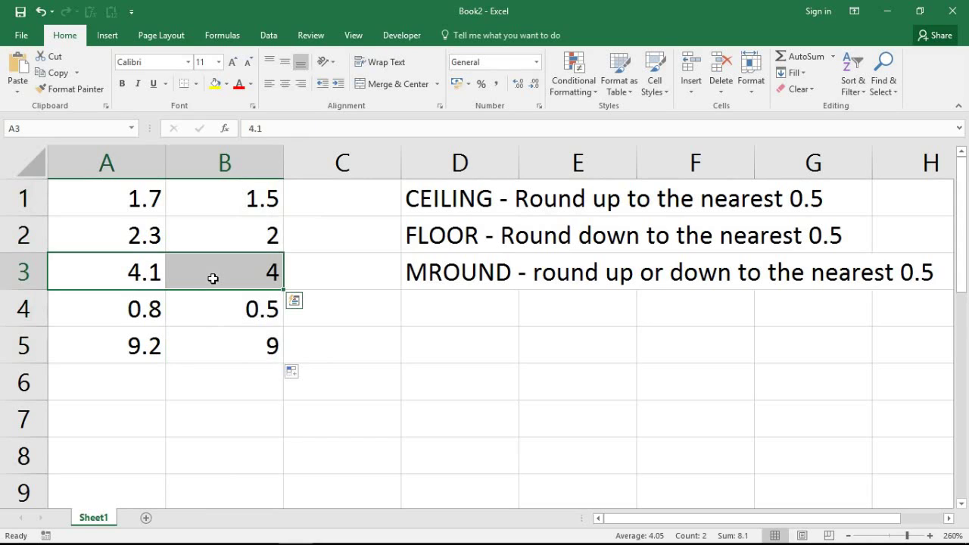
Swap FLOOR for MROUND in B1, making it =MROUND(A1,0.5), still showing 1.5
{"action": "double_click", "coordinate": [211, 199]}
{"action": "left_click_drag", "start_coordinate": [184, 199], "coordinate": [254, 198]}
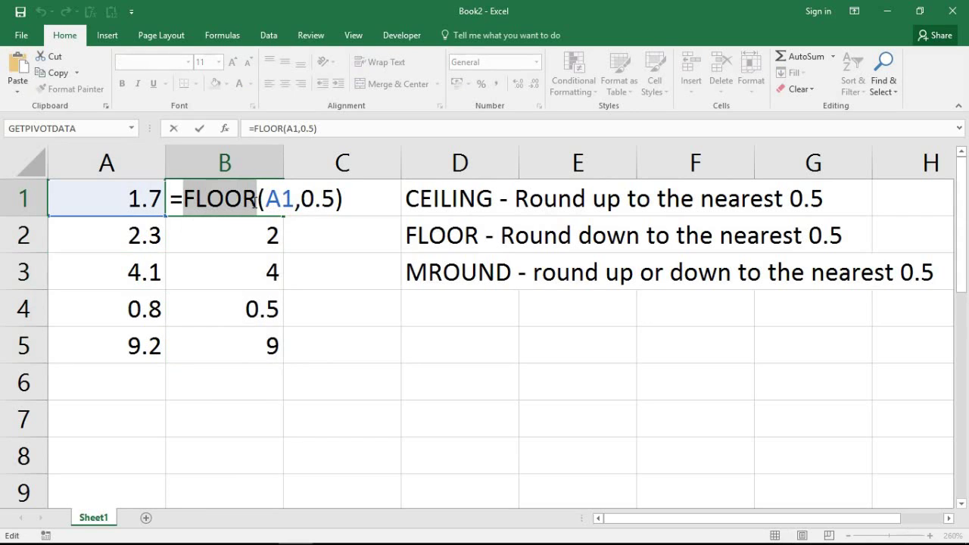
{"action": "type", "text": "MROUND"}
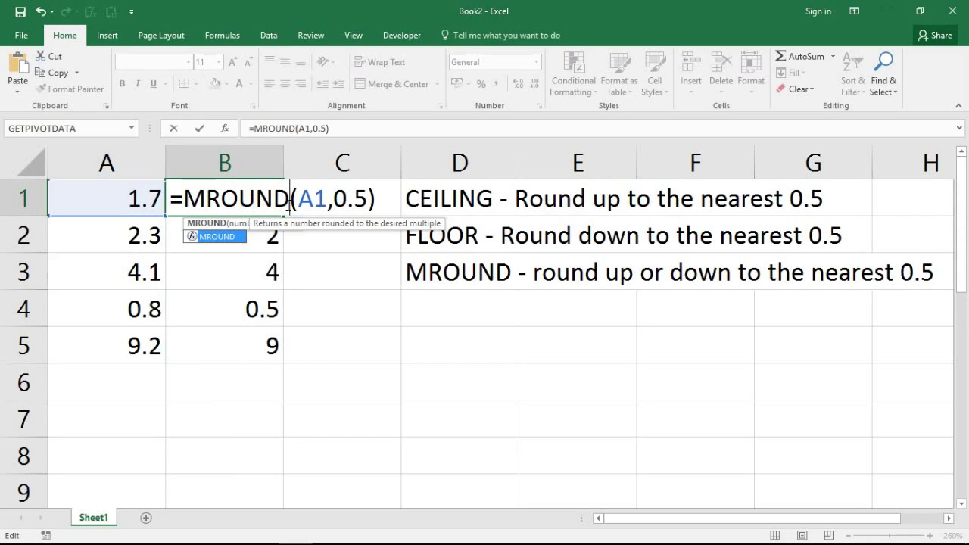
{"action": "left_click", "coordinate": [316, 197]}
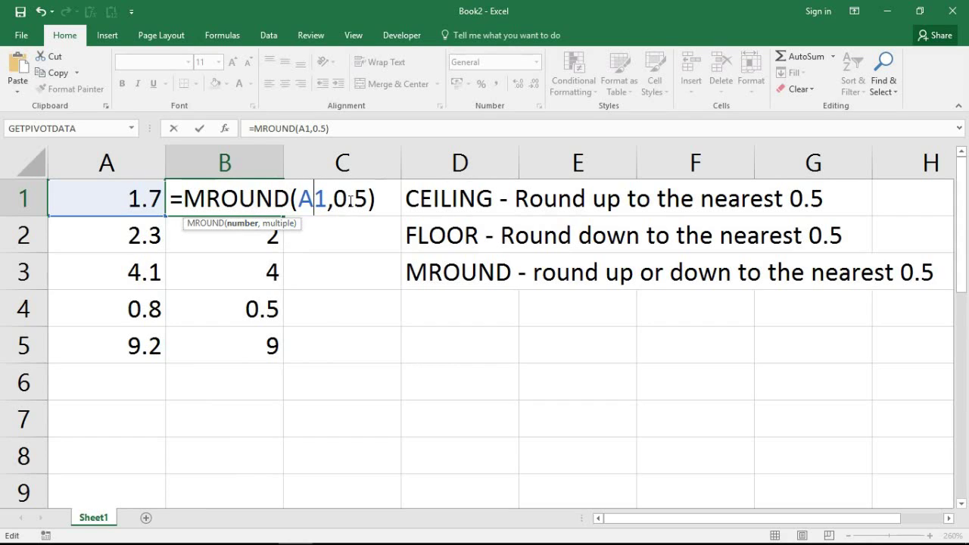
{"action": "key", "text": "Return"}
{"action": "left_click", "coordinate": [271, 203]}
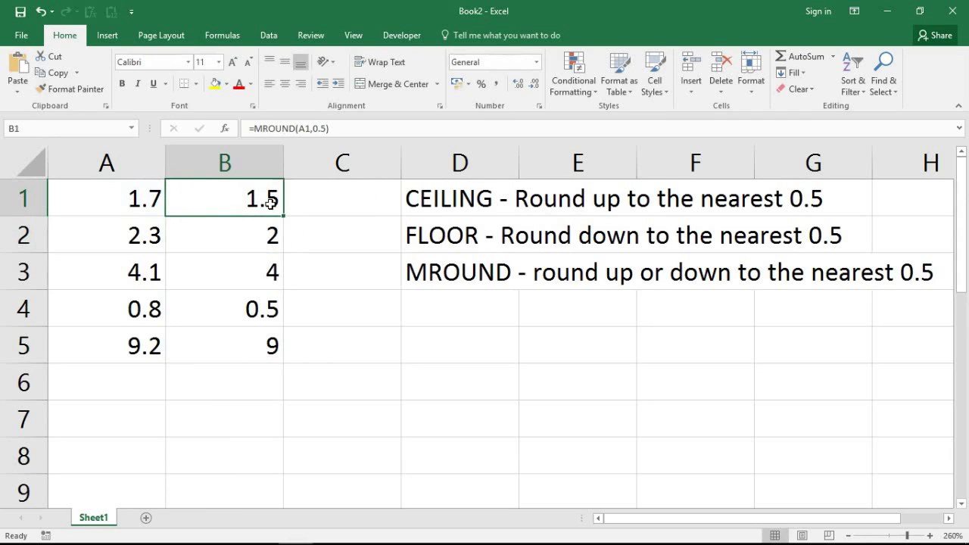
Fill MROUND down to B5 and check that 4.1 becomes 4 and 0.8 becomes 1
{"action": "left_click_drag", "start_coordinate": [282, 215], "coordinate": [279, 352]}
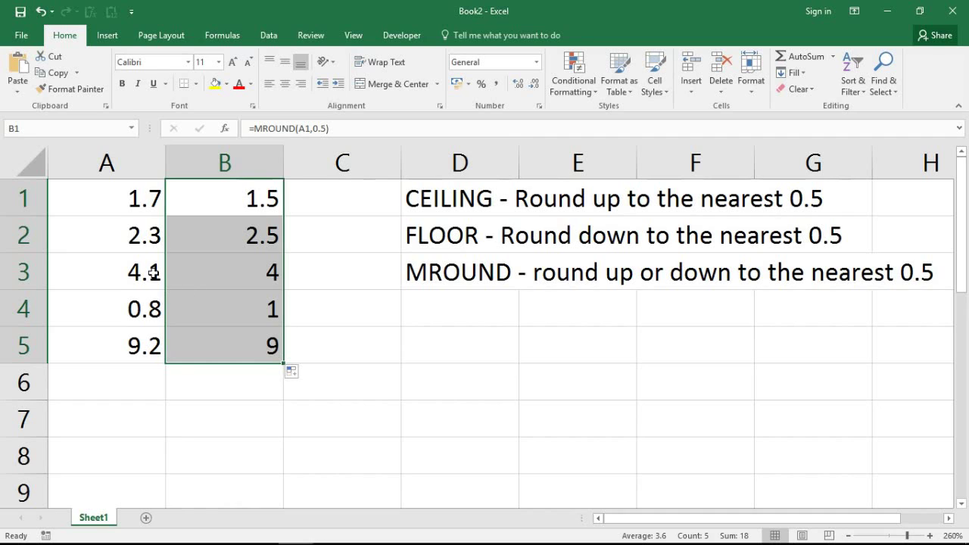
{"action": "left_click_drag", "start_coordinate": [154, 272], "coordinate": [210, 275]}
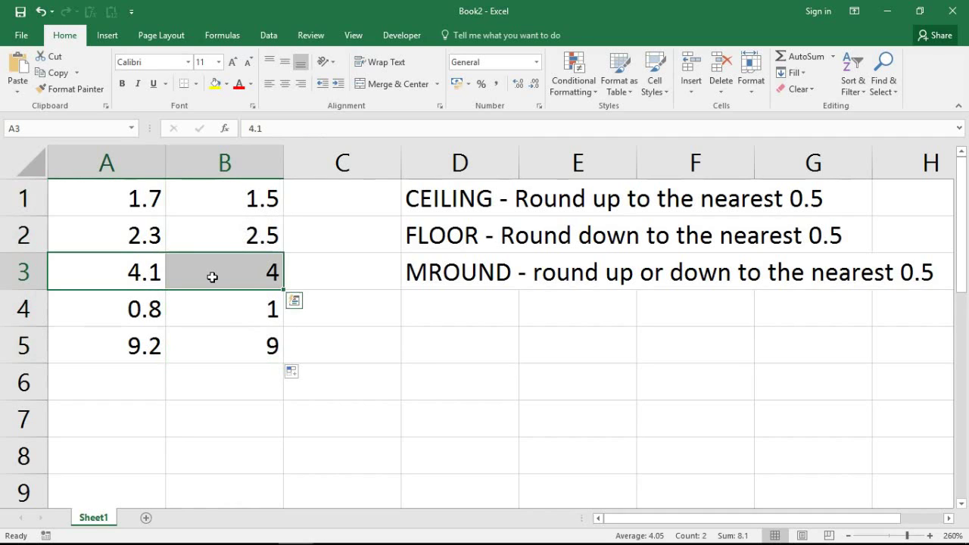
{"action": "left_click_drag", "start_coordinate": [152, 312], "coordinate": [218, 312]}
{"action": "left_click", "coordinate": [231, 334]}
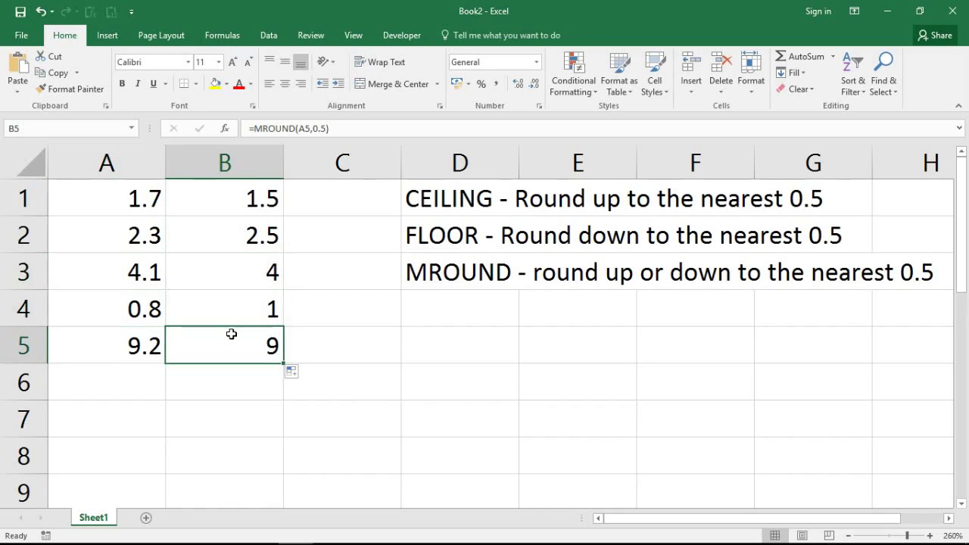